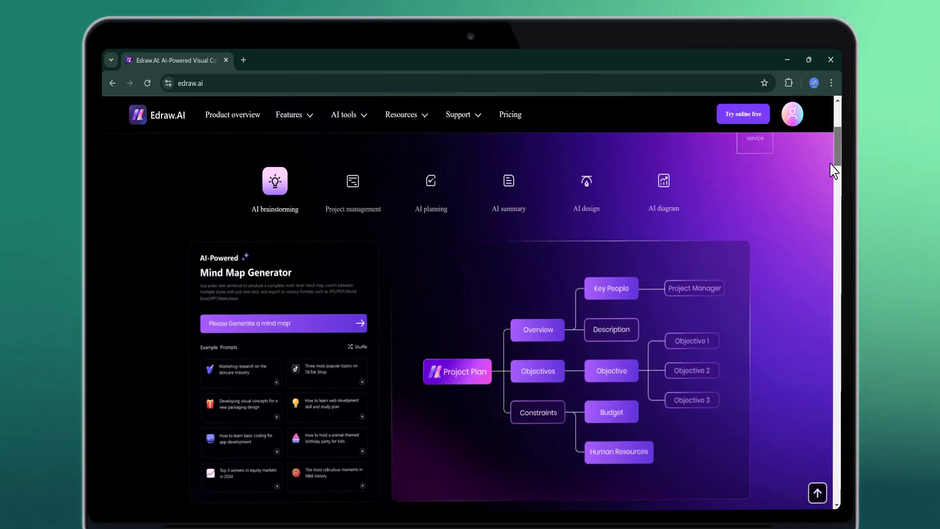
# - Preview the flowchart, diagram and AI summary generator showcases on the Edraw.AI homepage
pyautogui.click(357, 202)
pyautogui.click(359, 202)
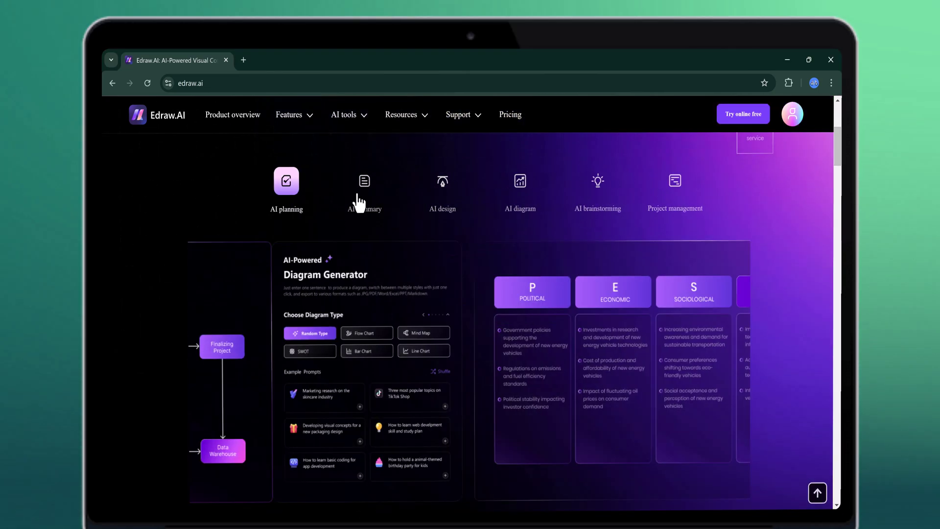
pyautogui.click(357, 203)
pyautogui.click(431, 200)
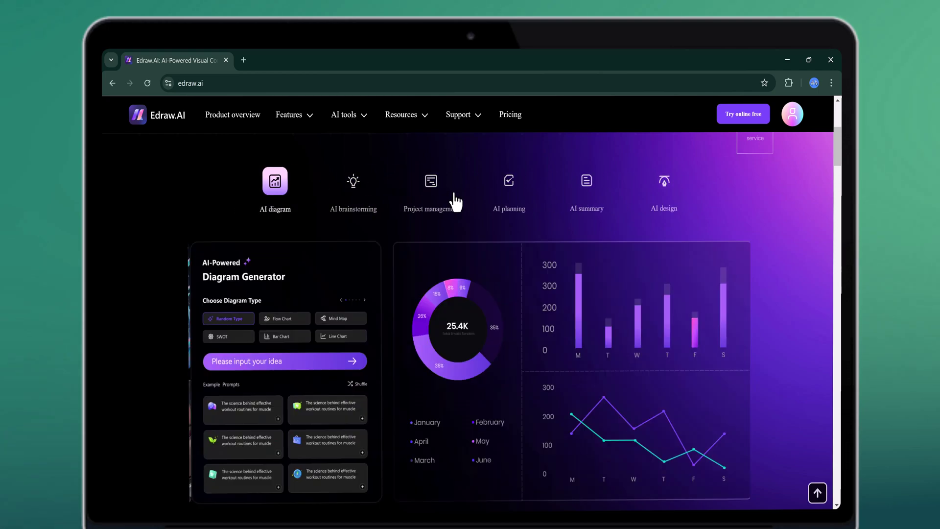
pyautogui.click(579, 203)
pyautogui.moveTo(838, 161); pyautogui.dragTo(838, 416)
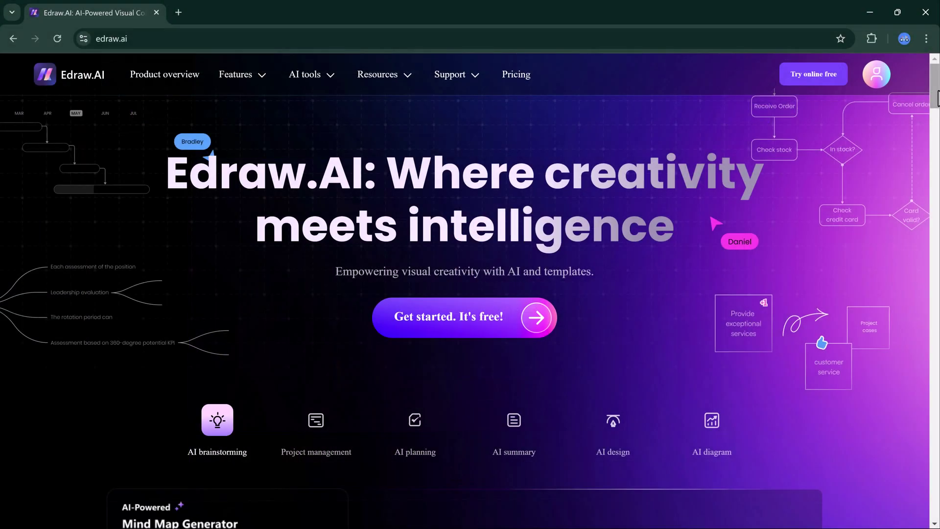
# - Cycle through the flowchart, diagram, file summary, chart and AI summary showcases, then scroll down
pyautogui.moveTo(937, 98); pyautogui.dragTo(937, 125)
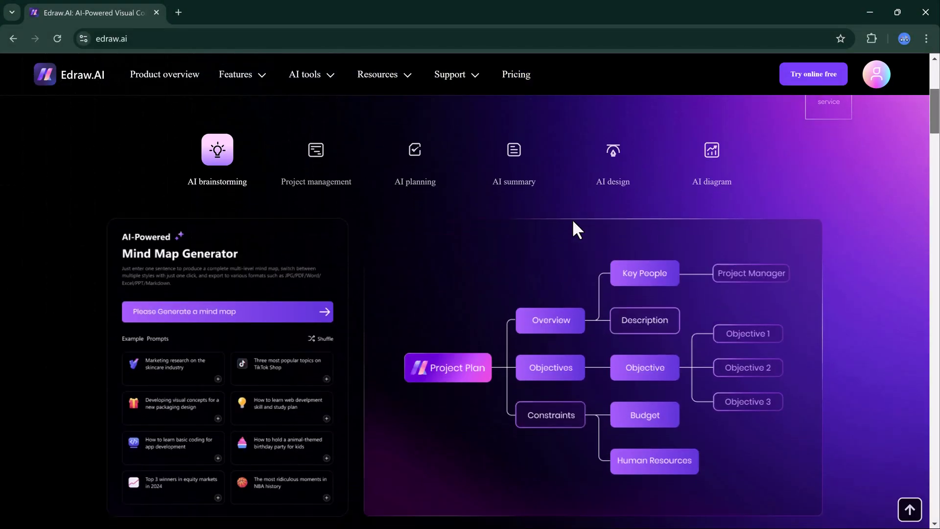
pyautogui.click(323, 175)
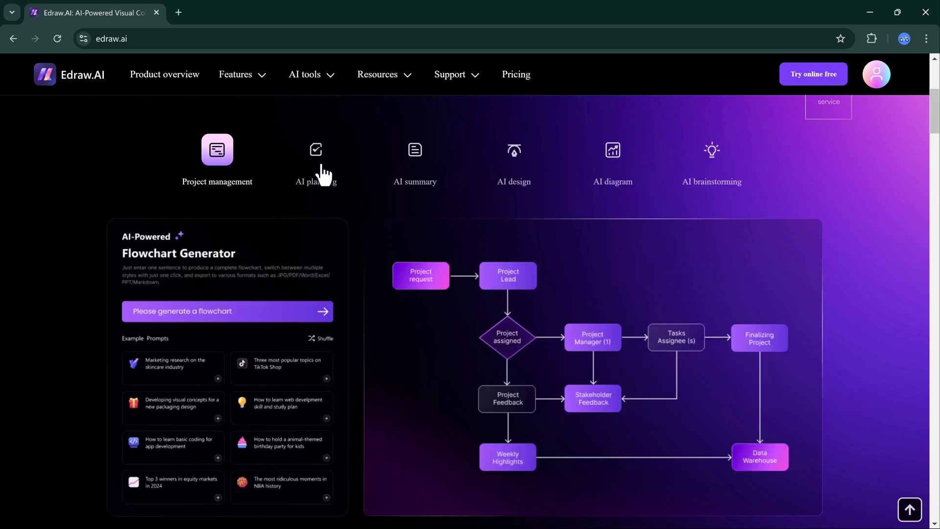
pyautogui.click(323, 176)
pyautogui.click(323, 175)
pyautogui.click(436, 166)
pyautogui.click(605, 174)
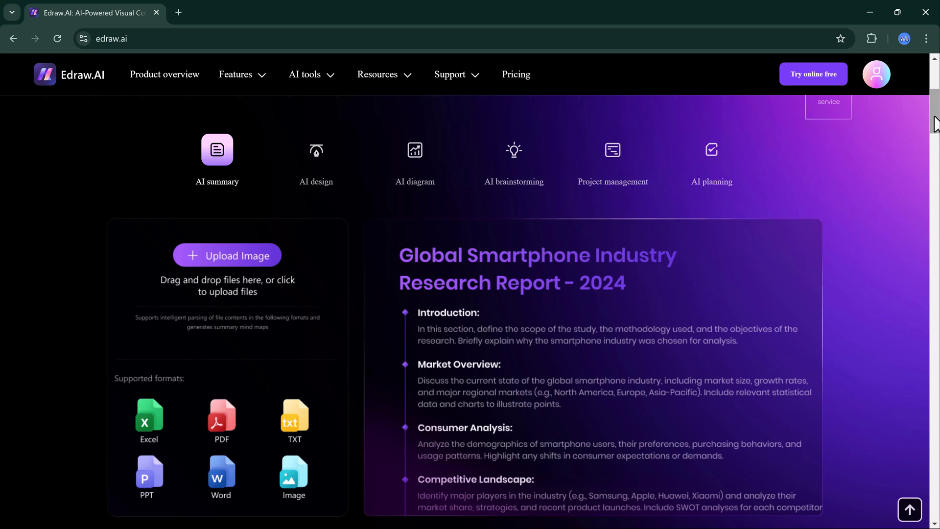
pyautogui.moveTo(935, 142); pyautogui.dragTo(936, 490)
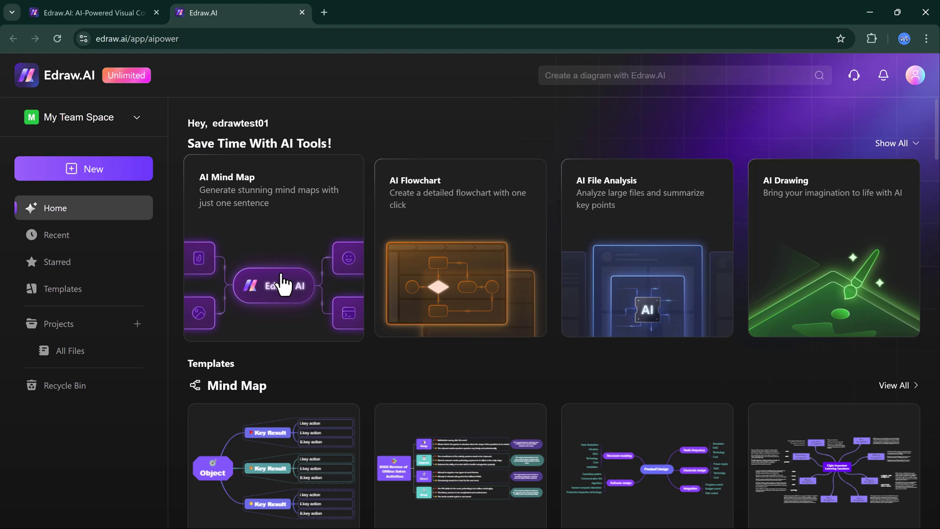
# - Browse the templates, from engineering and floor plans to fishbone and roadmaps, then scroll back up
pyautogui.click(274, 287)
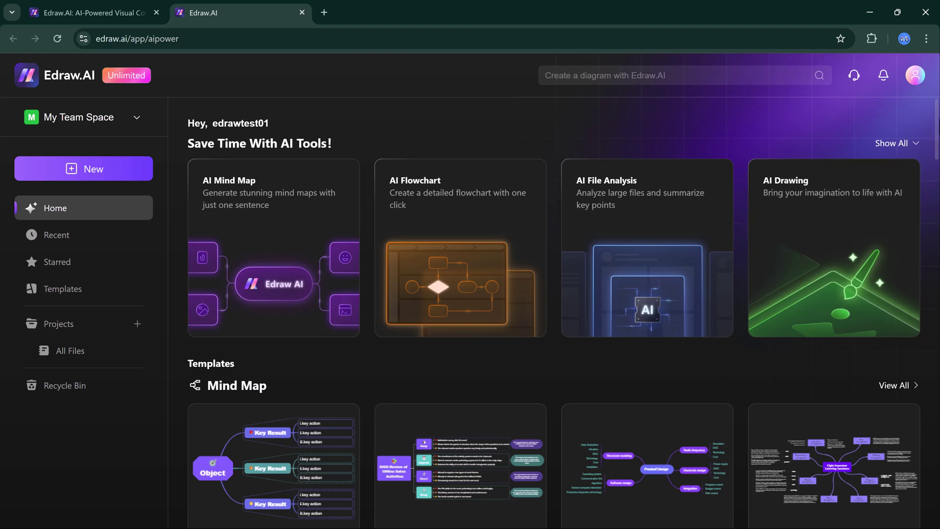
pyautogui.moveTo(935, 142); pyautogui.dragTo(935, 434)
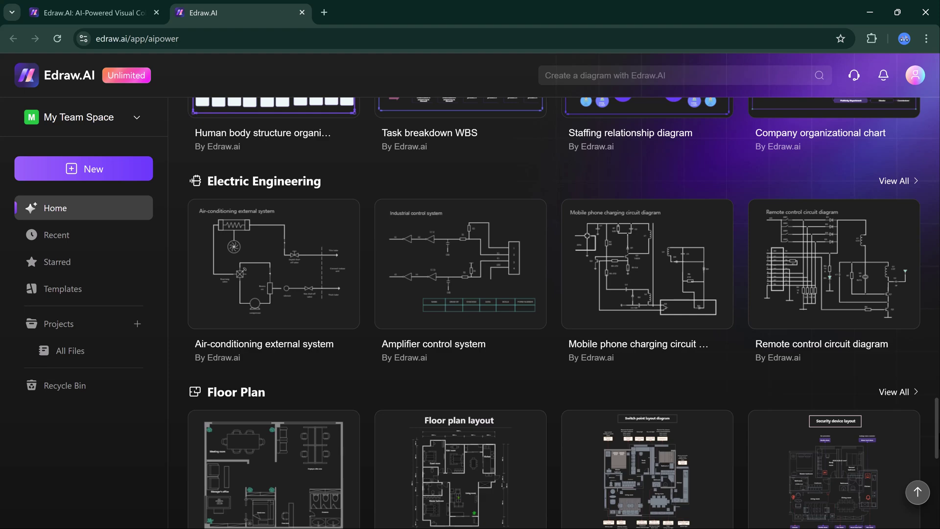
pyautogui.moveTo(936, 434); pyautogui.dragTo(938, 510)
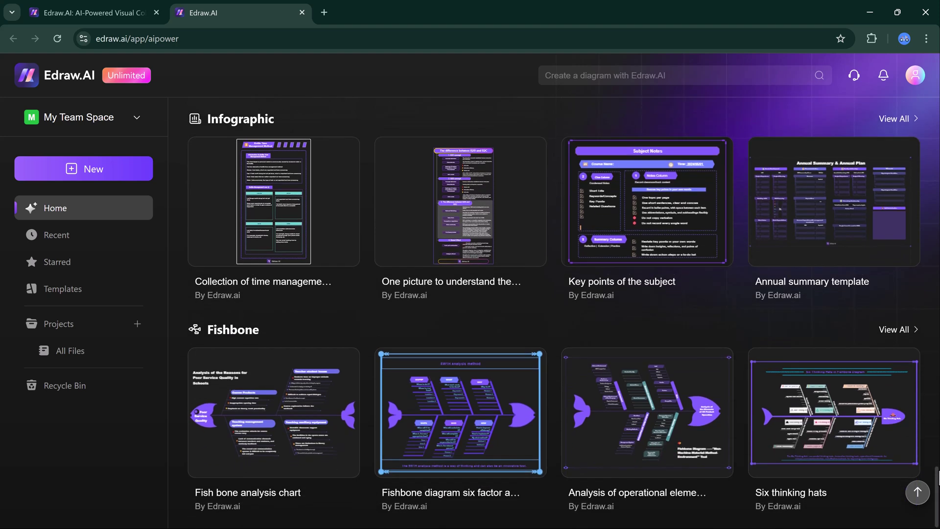
pyautogui.moveTo(935, 511); pyautogui.dragTo(935, 131)
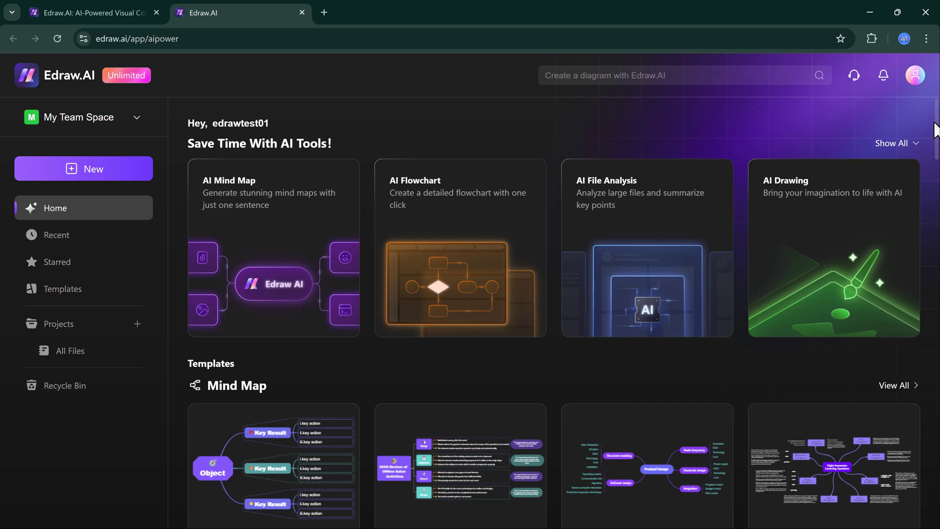
# - Generate a mind map from the 'Reading list for beginners in psychology' sample prompt
pyautogui.click(304, 283)
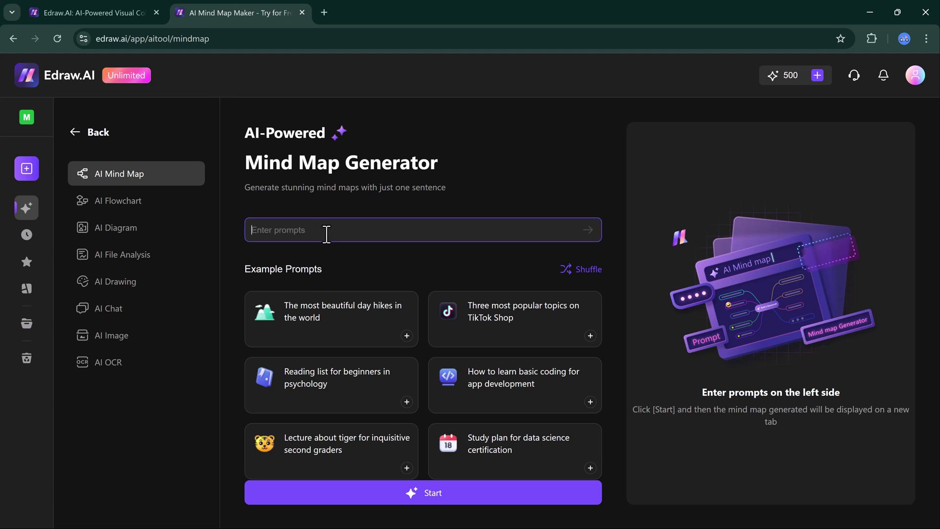
pyautogui.click(386, 495)
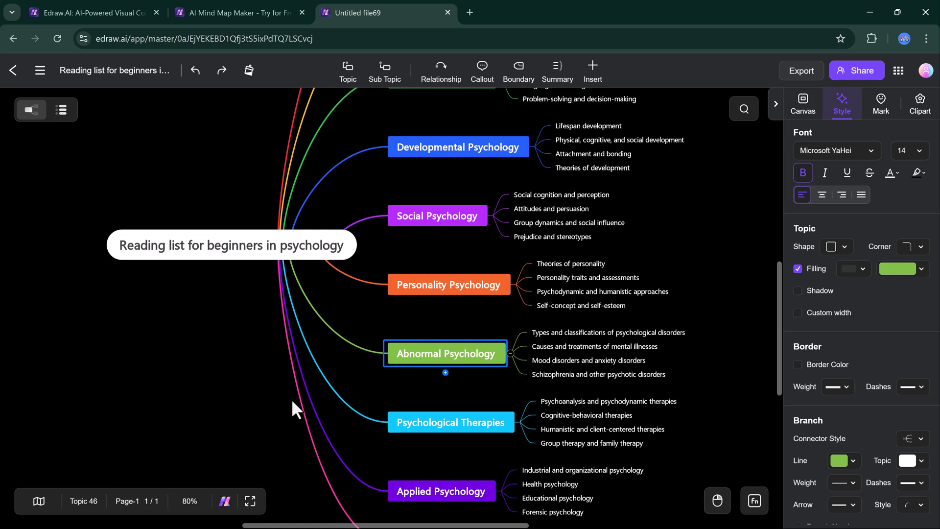
# - Try horizontal and fishbone layouts on the mind map, then return to a two-sided layout
pyautogui.click(342, 246)
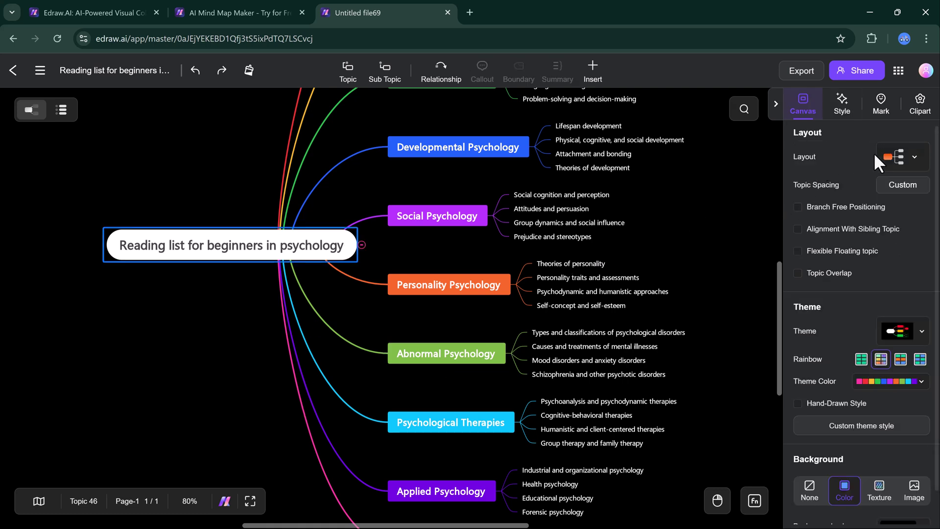
pyautogui.click(909, 153)
pyautogui.click(859, 360)
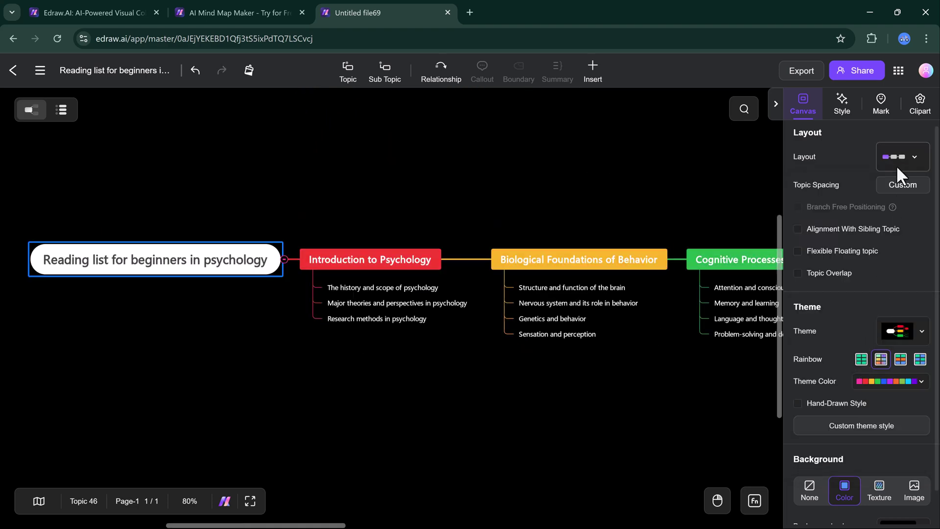
pyautogui.click(901, 157)
pyautogui.click(903, 335)
pyautogui.click(910, 164)
pyautogui.click(830, 185)
# - Add emojis to Biological, Developmental and Cognitive Psychology, and priority 1 to Research Methods
pyautogui.click(879, 101)
pyautogui.click(719, 275)
pyautogui.click(841, 305)
pyautogui.click(635, 343)
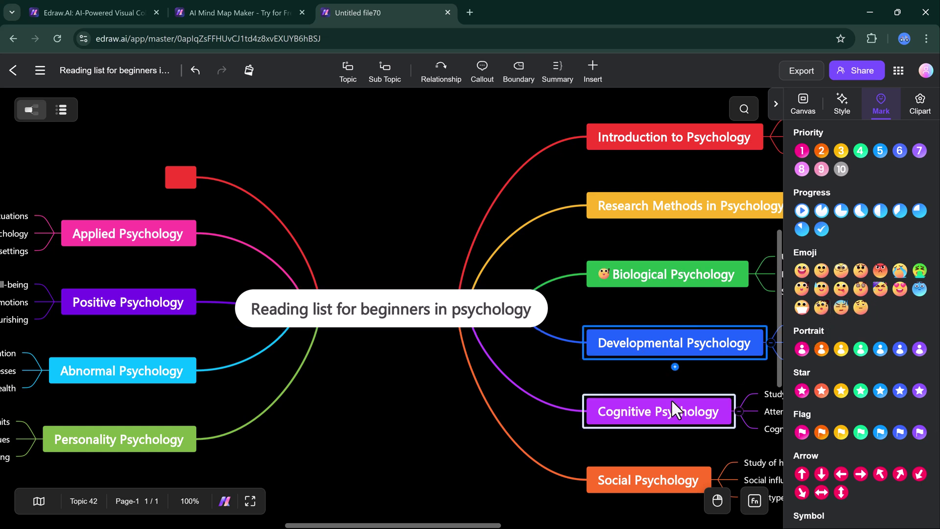
pyautogui.click(841, 307)
pyautogui.click(672, 398)
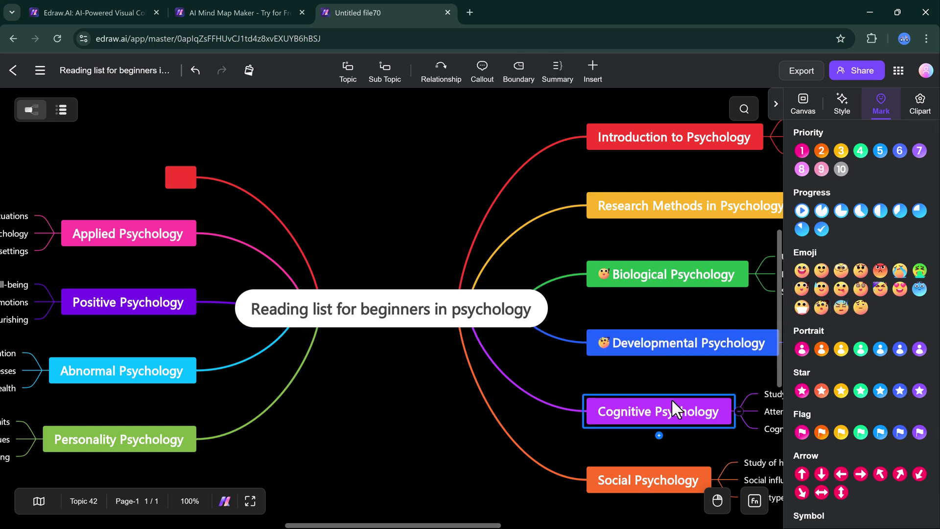
pyautogui.click(821, 307)
pyautogui.click(668, 201)
pyautogui.click(802, 150)
# - Export the psychology mind map as a PDF and switch to the AI Flowchart generator
pyautogui.click(802, 71)
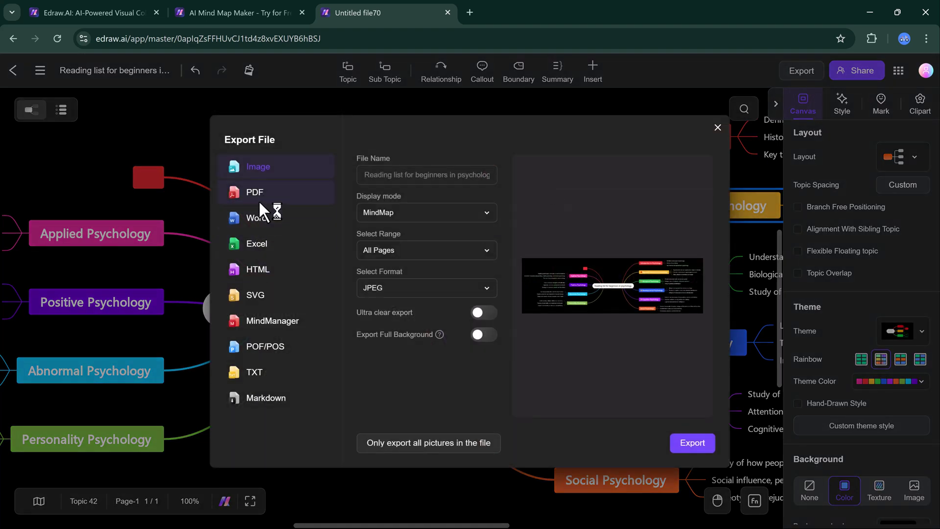
pyautogui.click(262, 193)
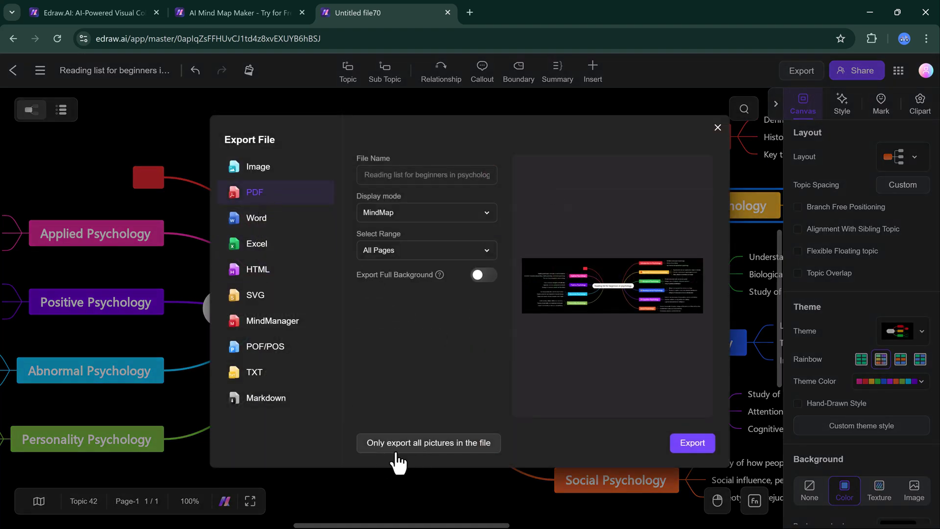
pyautogui.click(685, 443)
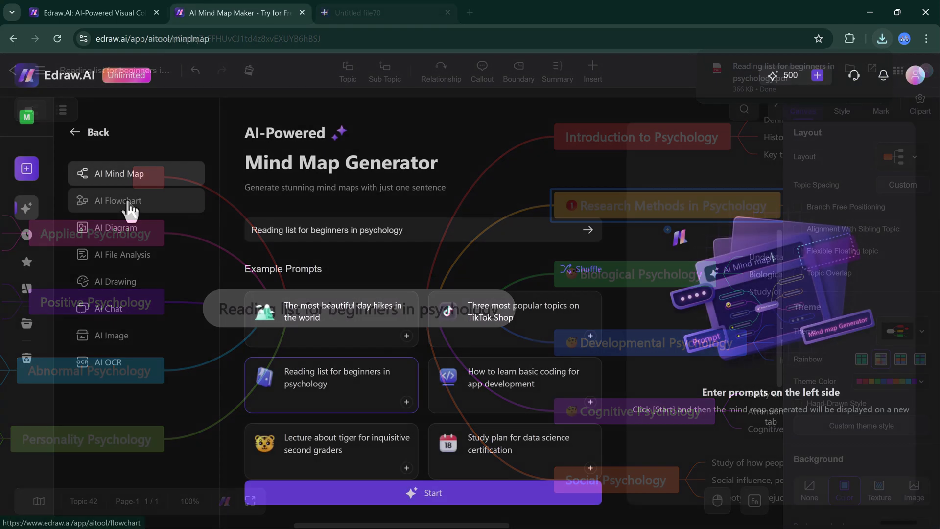
pyautogui.click(129, 208)
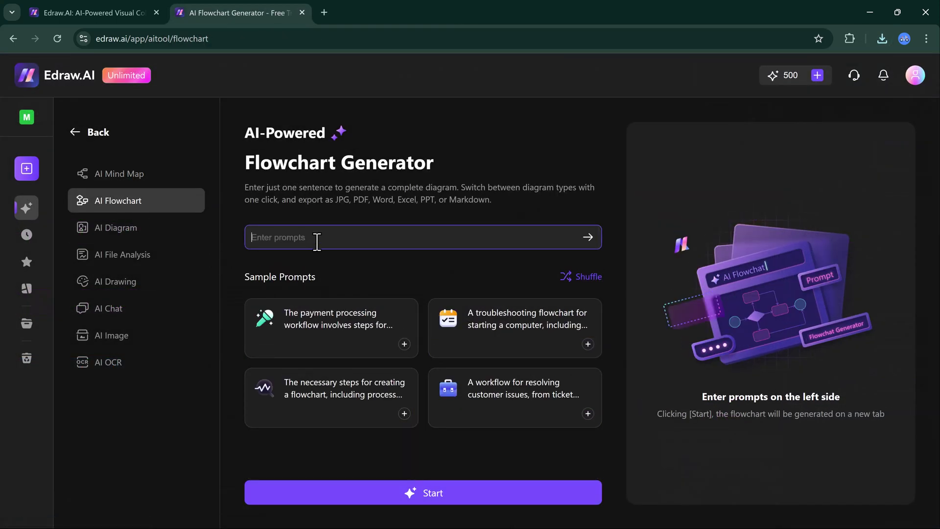
# - Generate a flowchart from the payment processing sample prompt and open it in the canvas editor
pyautogui.click(311, 323)
pyautogui.click(444, 489)
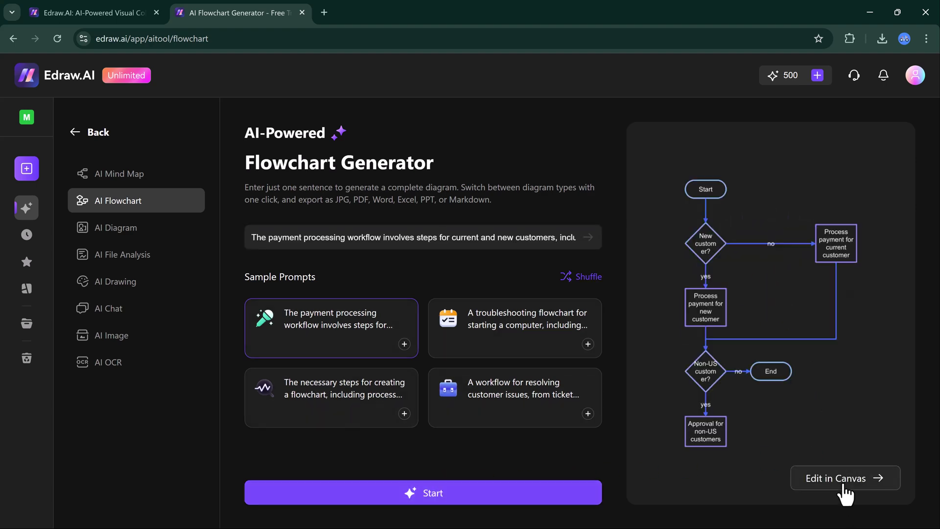
pyautogui.click(844, 483)
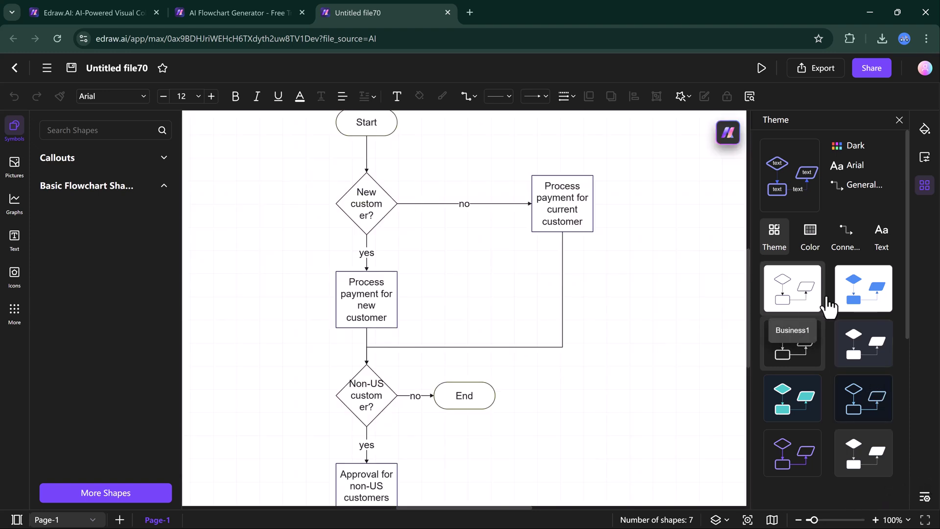
# - Apply the Sprinkle theme with an orange and yellow color palette to the flowchart
pyautogui.click(850, 300)
pyautogui.click(810, 236)
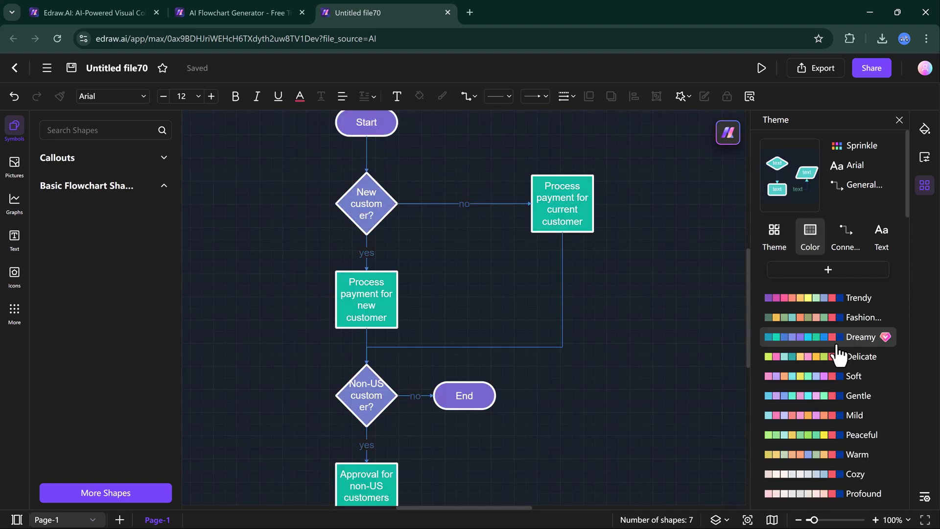
pyautogui.click(808, 317)
# - Make connectors round-dotted and bold, set the font to Microsoft YaHei, then open AI Diagram
pyautogui.click(845, 235)
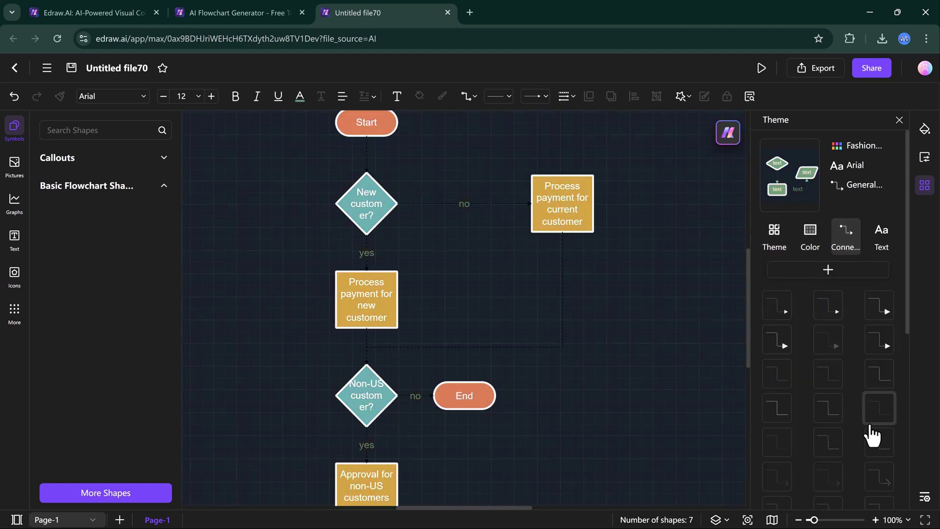
pyautogui.click(881, 474)
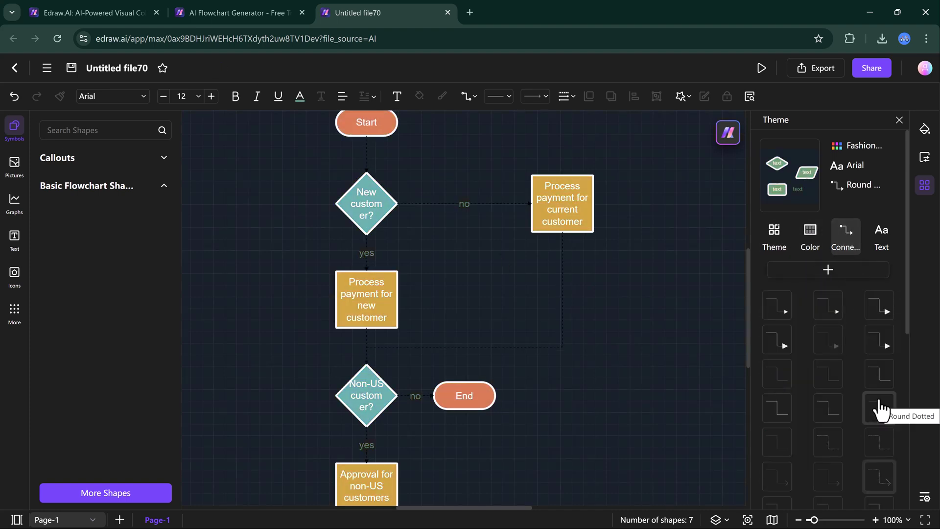
pyautogui.click(884, 379)
pyautogui.click(881, 235)
pyautogui.click(818, 416)
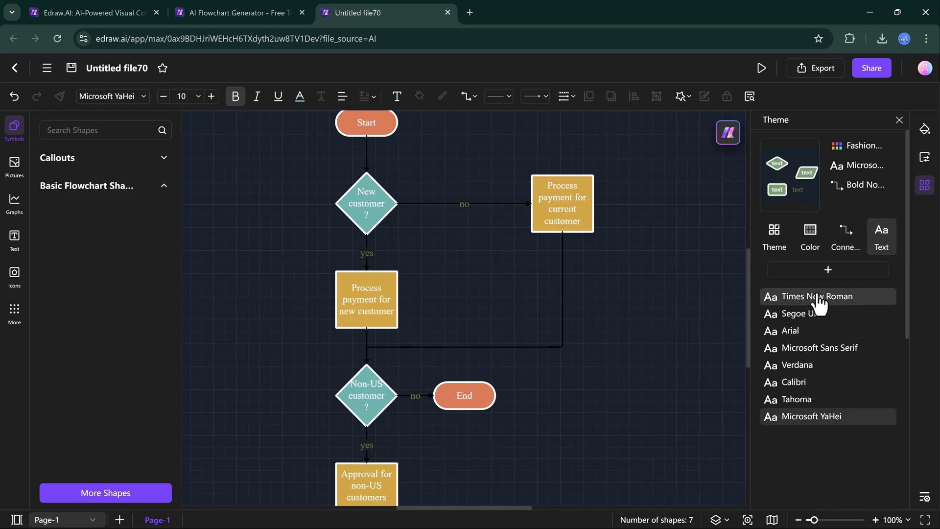
pyautogui.click(115, 228)
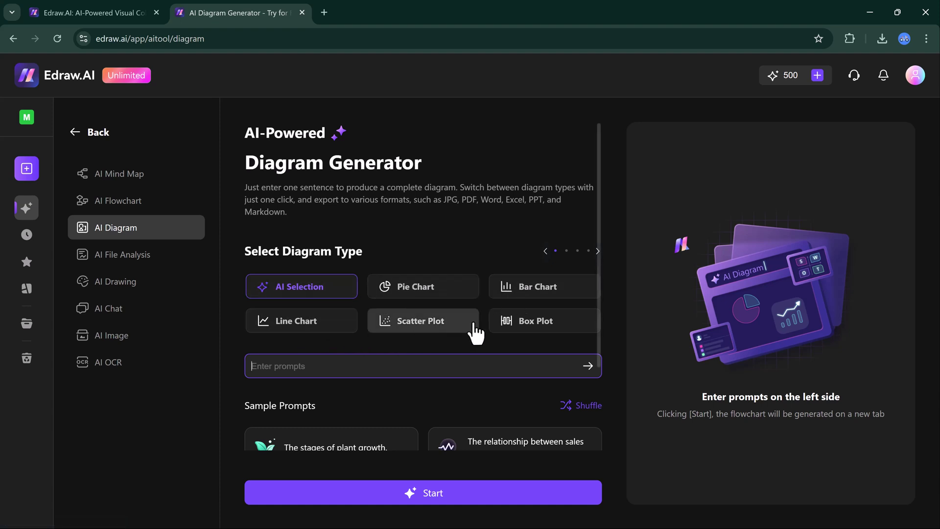
# - Generate a daily income and expenses bar chart, open it in the canvas, and apply a dark theme
pyautogui.click(523, 293)
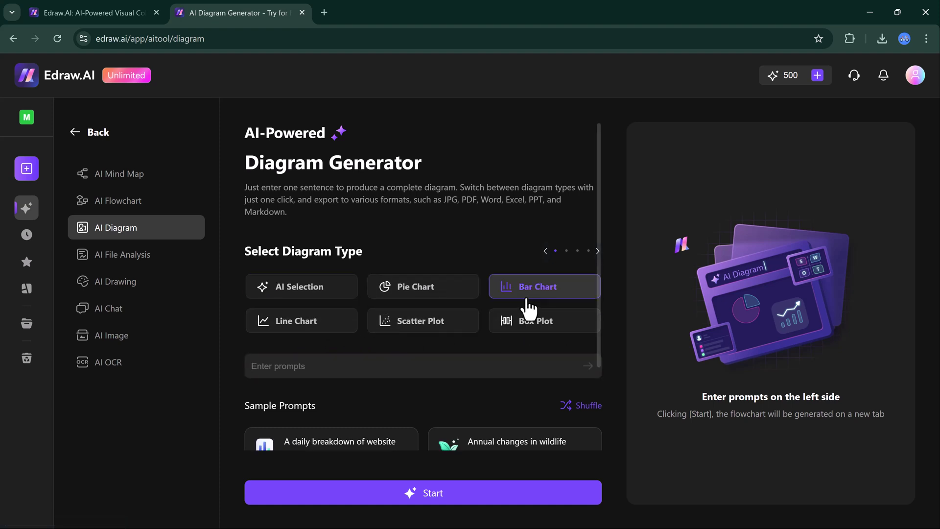
pyautogui.scroll(-2, 425, 385)
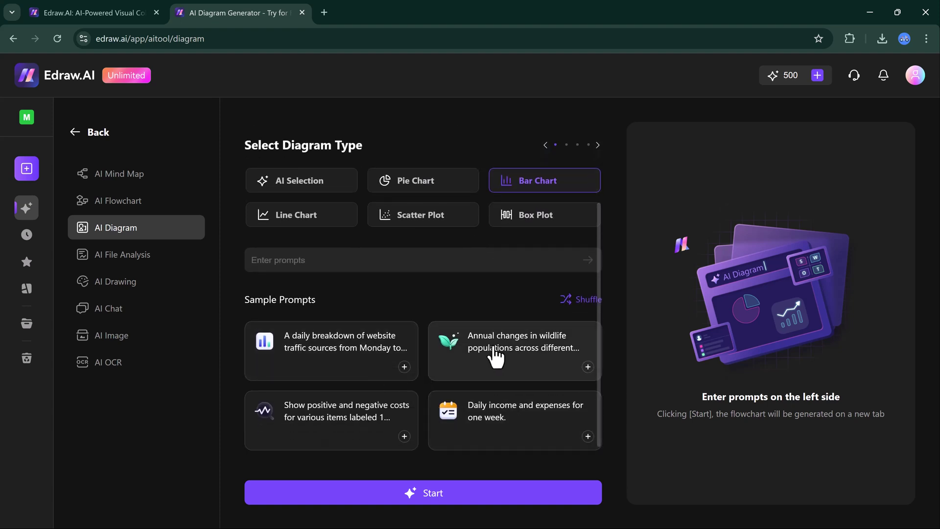
pyautogui.click(493, 414)
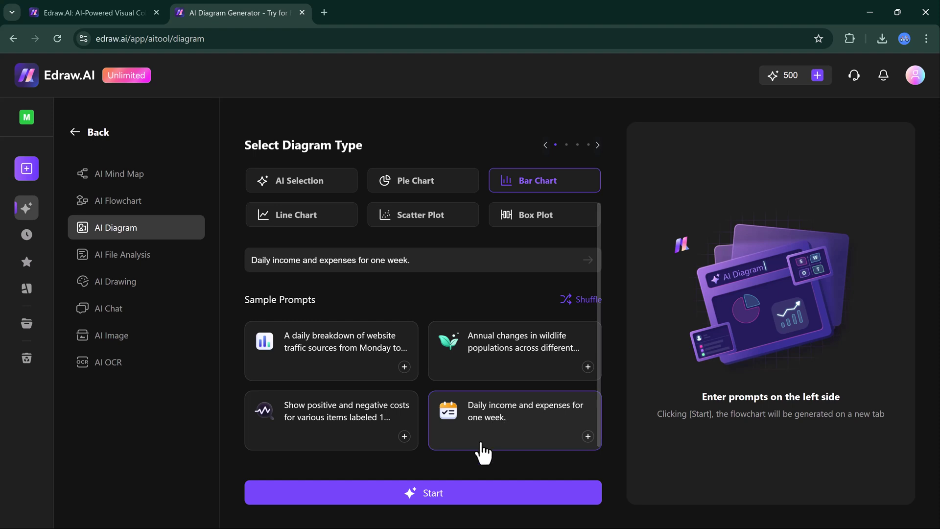
pyautogui.click(454, 496)
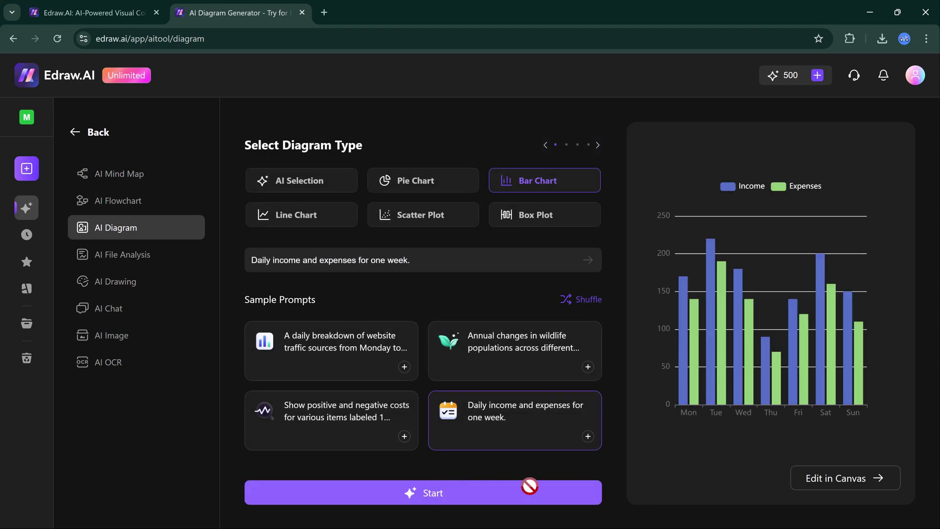
pyautogui.click(832, 479)
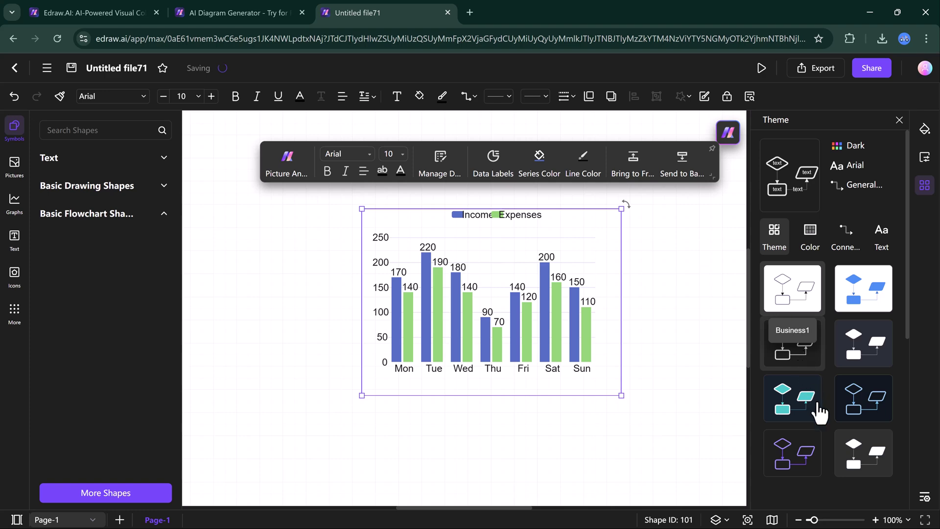
pyautogui.click(816, 454)
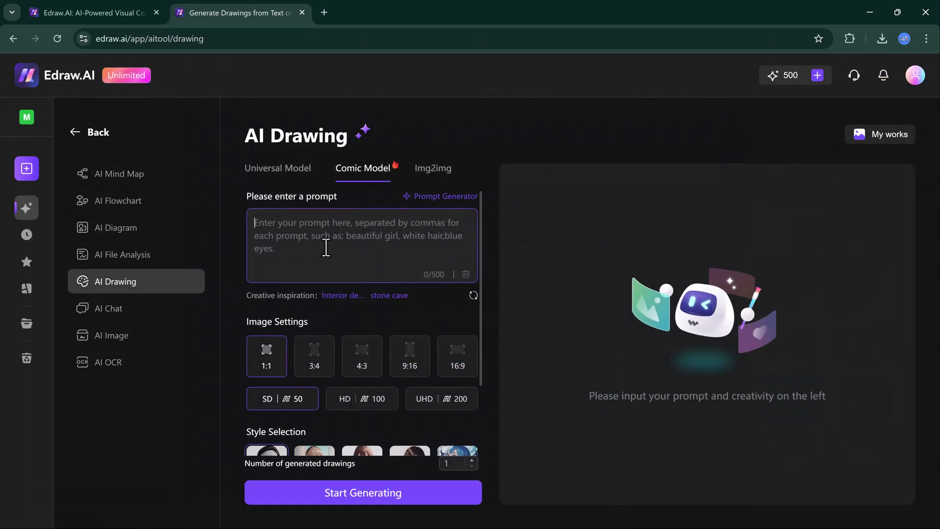
# - Paste the misty mountain lake prompt into Universal Model and generate a 4:3 HD drawing
pyautogui.click(407, 180)
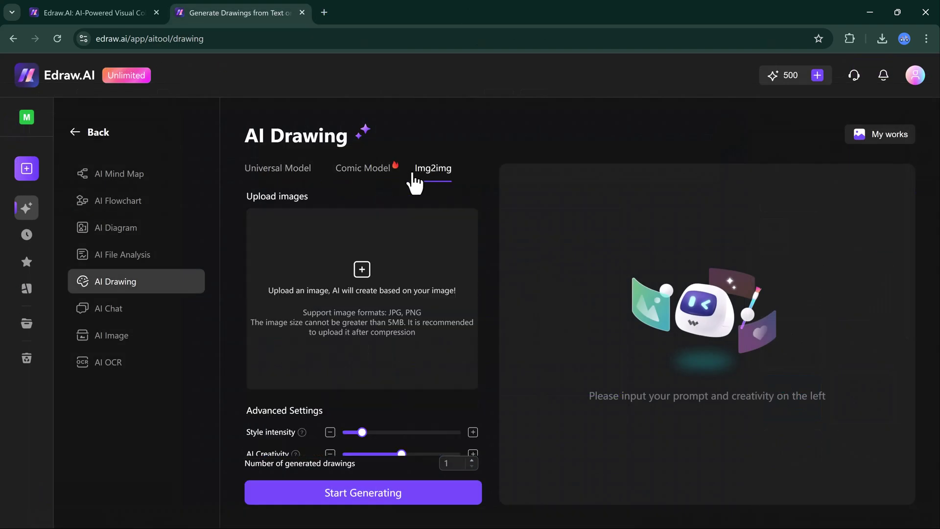
pyautogui.click(307, 180)
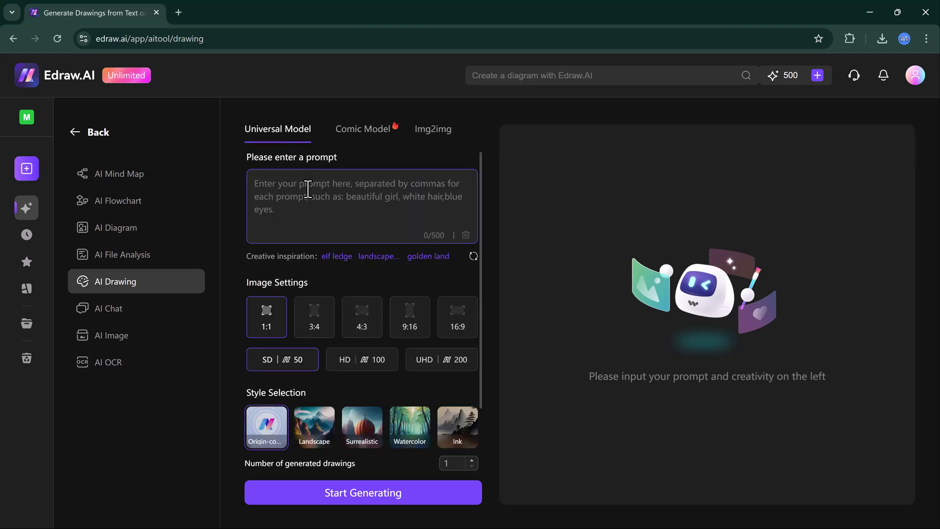
pyautogui.write('A serene mountain landscape at sunrise, with a misty lake reflecting the colorful sky, surrounded by lush green forests and wildflowers."')
pyautogui.click(359, 318)
pyautogui.click(374, 359)
pyautogui.click(389, 487)
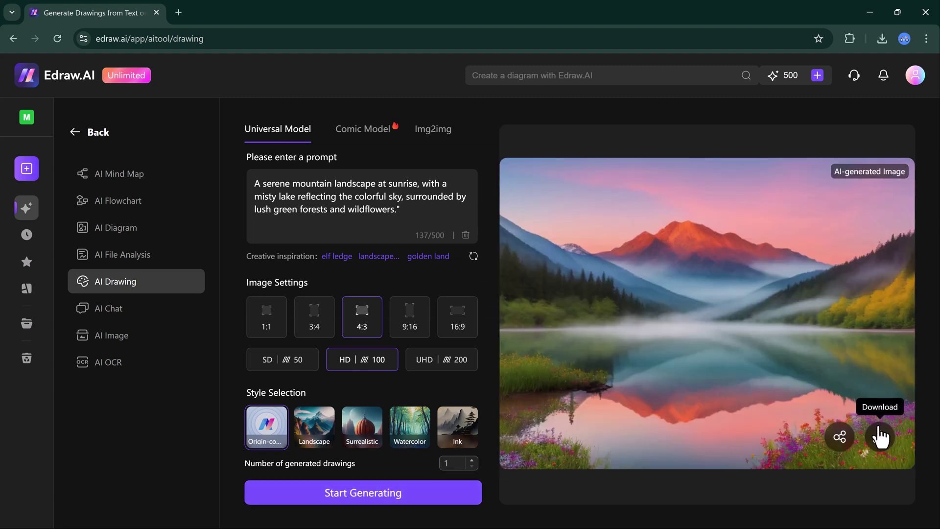
# - Ask AI Chat for a social platform pitch deck outline, copy the reply, then open Smart Cutout
pyautogui.click(124, 308)
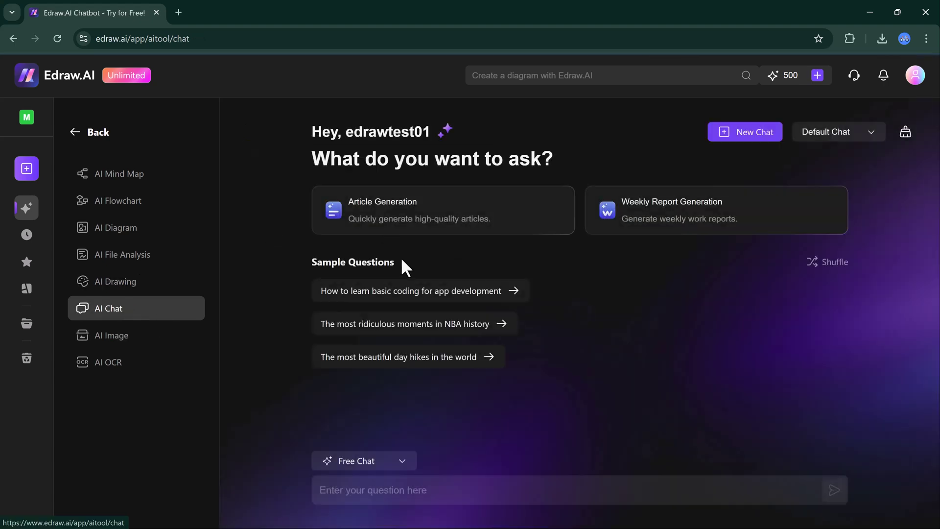
pyautogui.click(444, 327)
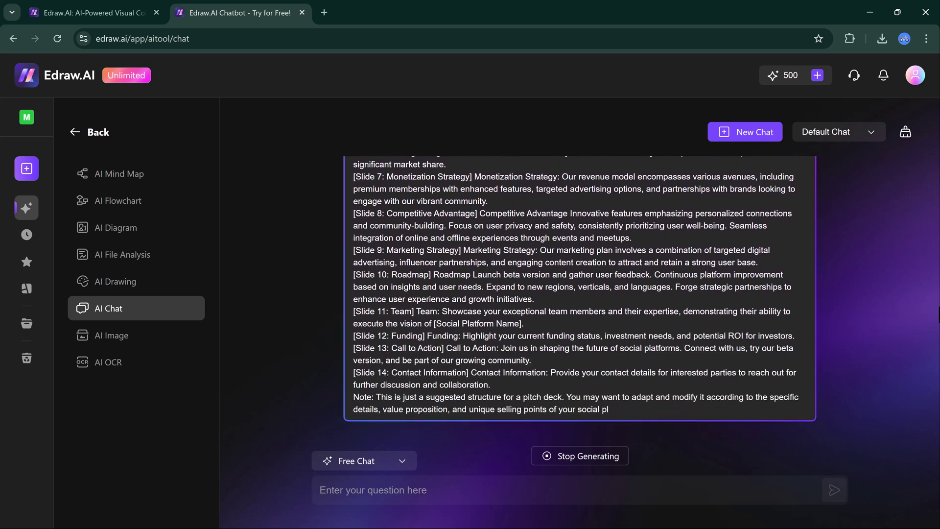
pyautogui.click(353, 436)
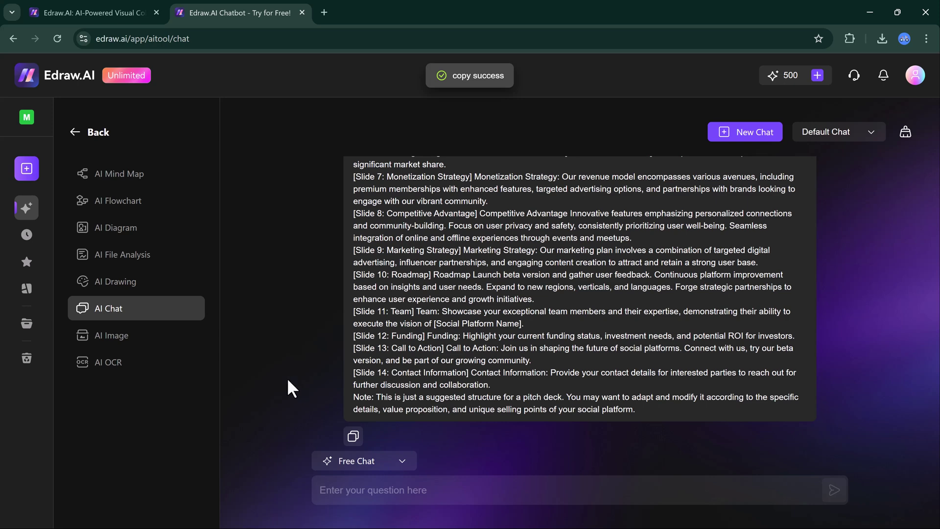
pyautogui.click(161, 355)
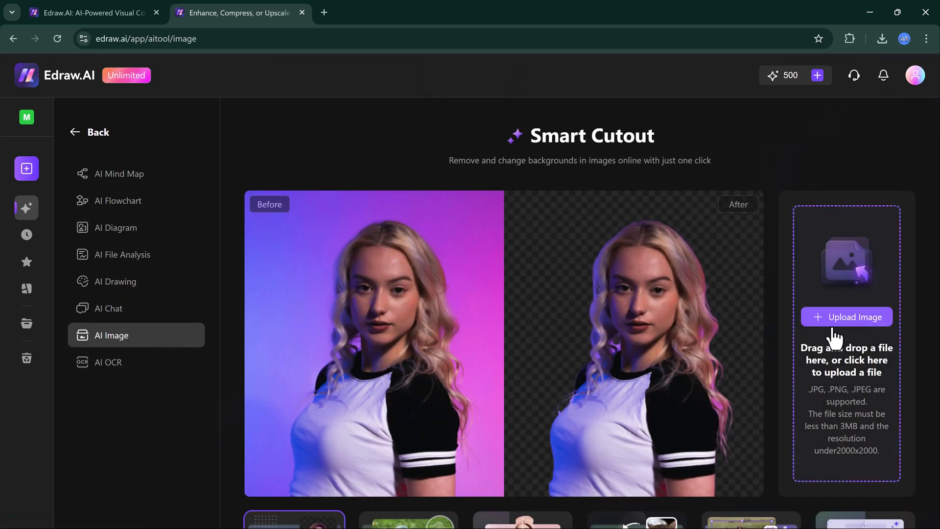
# - Upload the portrait photo, compare the cutout with the original, and download the result
pyautogui.click(834, 327)
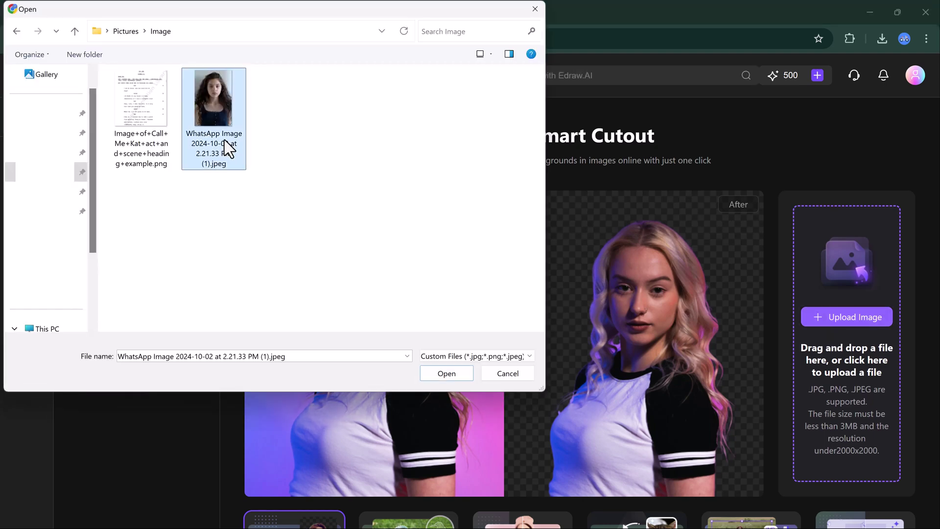
pyautogui.doubleClick(230, 147)
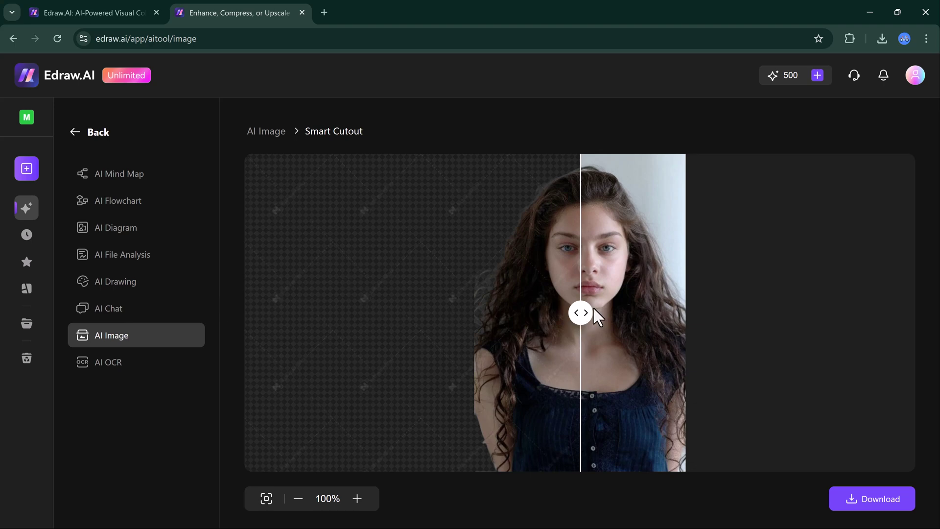
pyautogui.moveTo(590, 315)
pyautogui.mouseDown()
pyautogui.moveTo(388, 335)
pyautogui.moveTo(822, 319)
pyautogui.moveTo(456, 338)
pyautogui.moveTo(780, 329)
pyautogui.mouseUp()
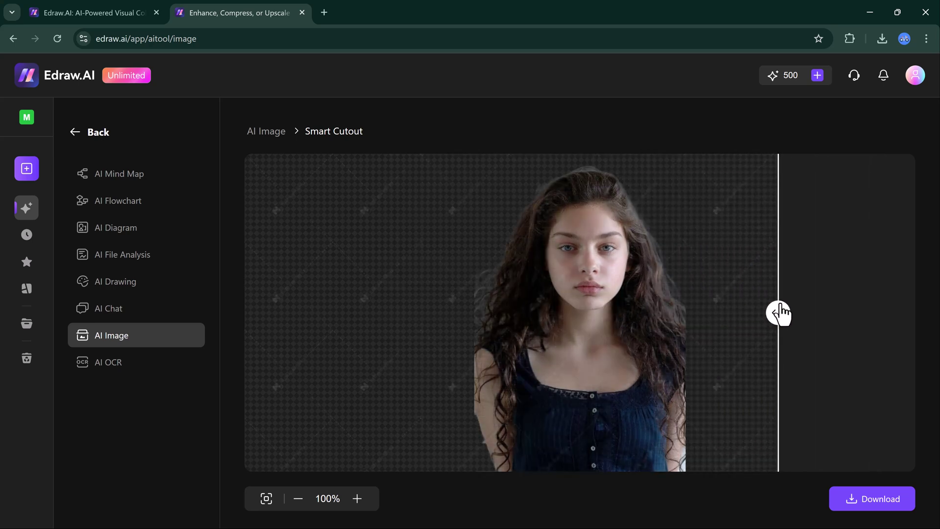
pyautogui.click(879, 504)
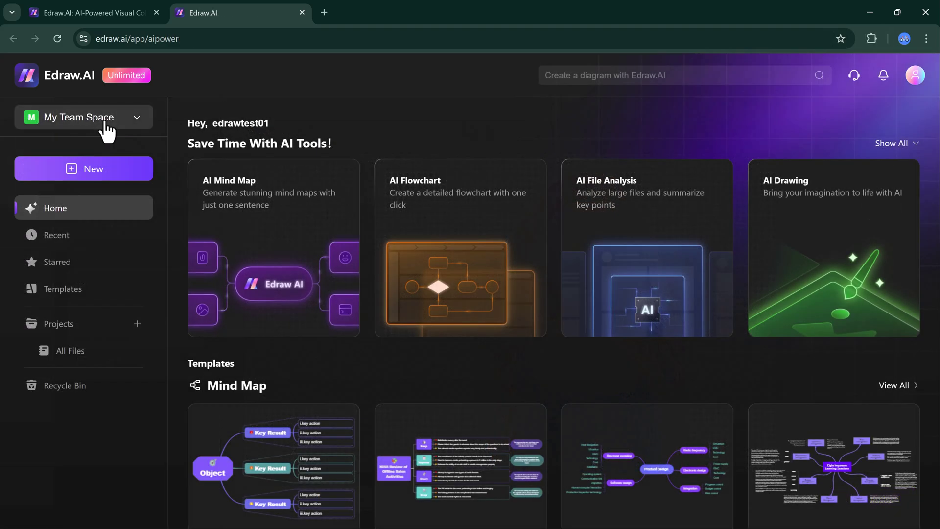
pyautogui.click(107, 128)
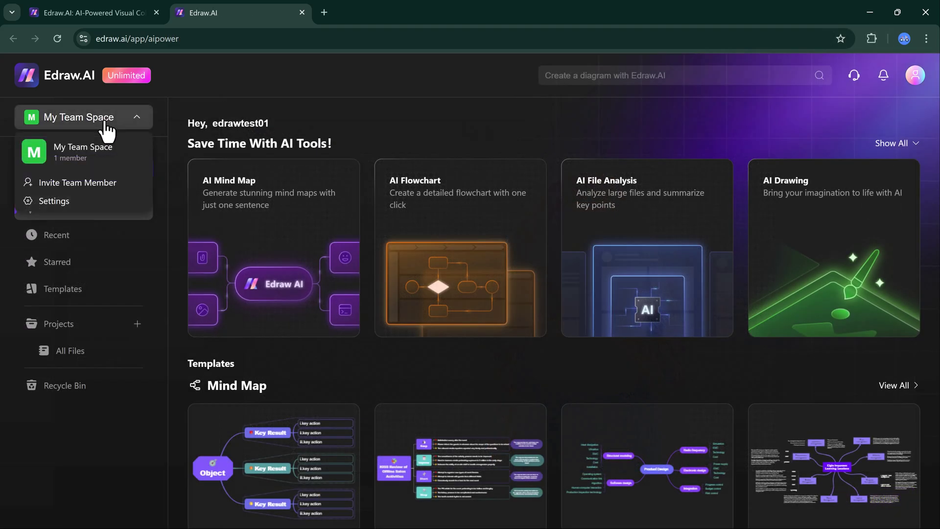
pyautogui.click(78, 182)
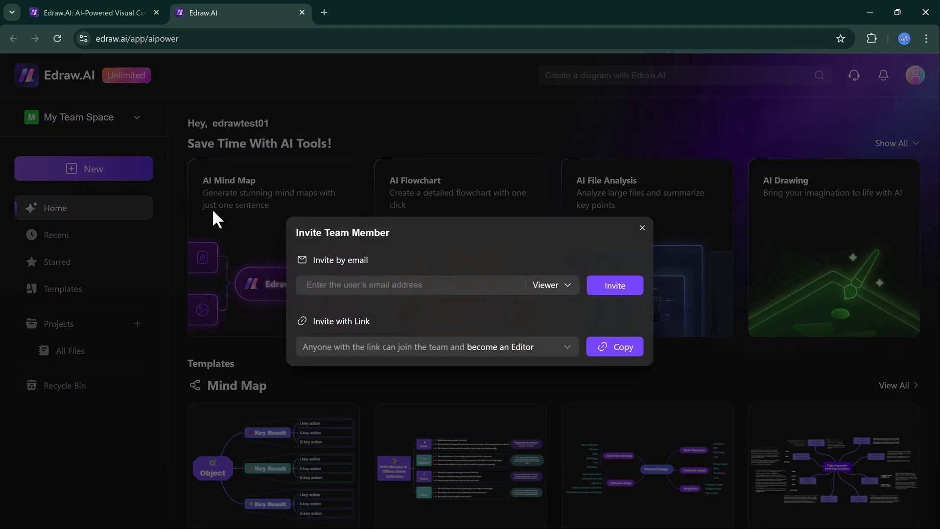
pyautogui.click(350, 284)
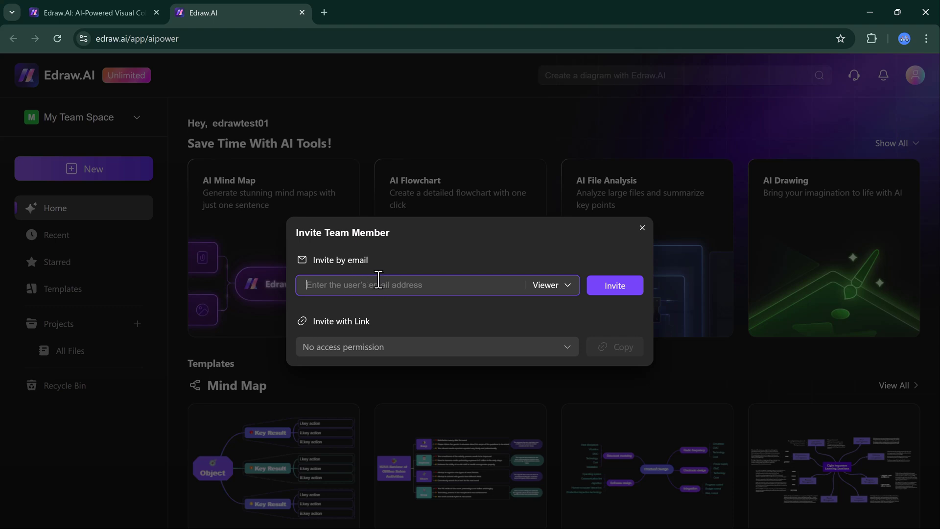
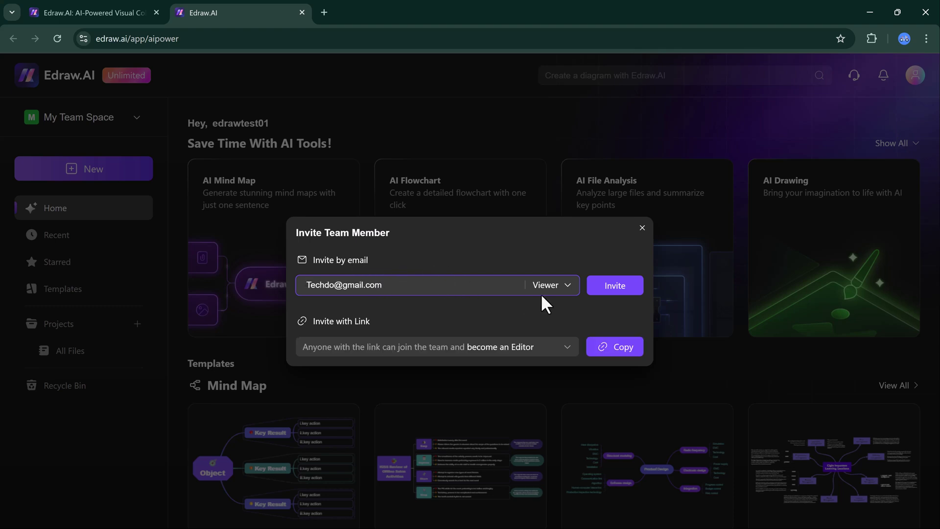
pyautogui.click(616, 349)
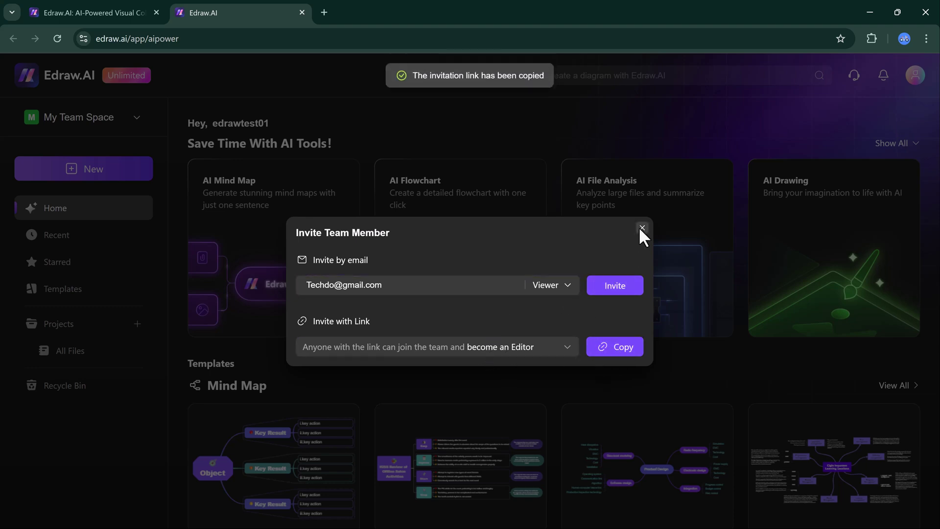
pyautogui.click(641, 228)
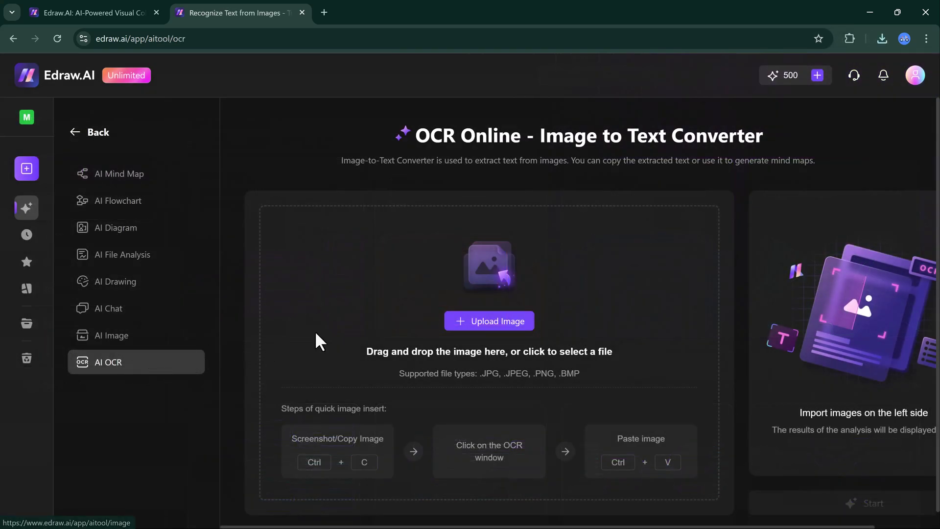
# - Upload the screenplay image to AI OCR, extract its text, and copy it
pyautogui.click(487, 321)
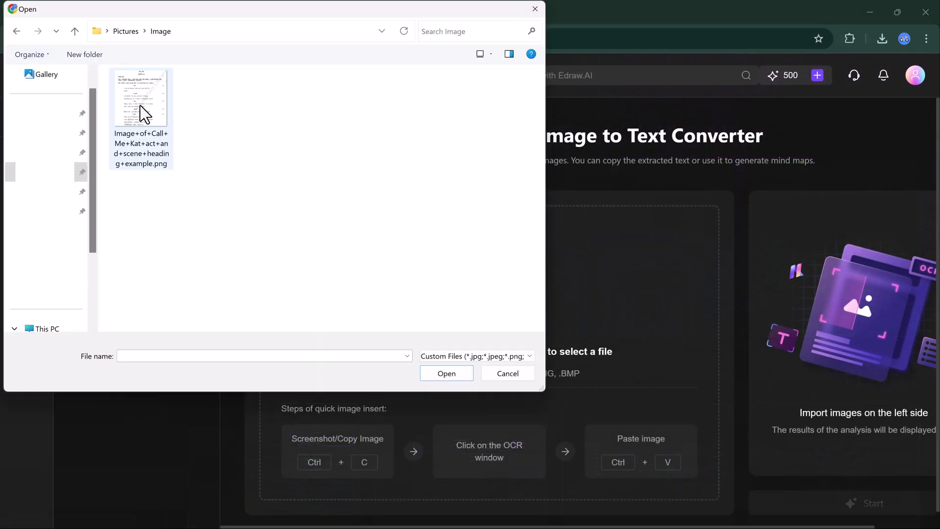
pyautogui.doubleClick(141, 105)
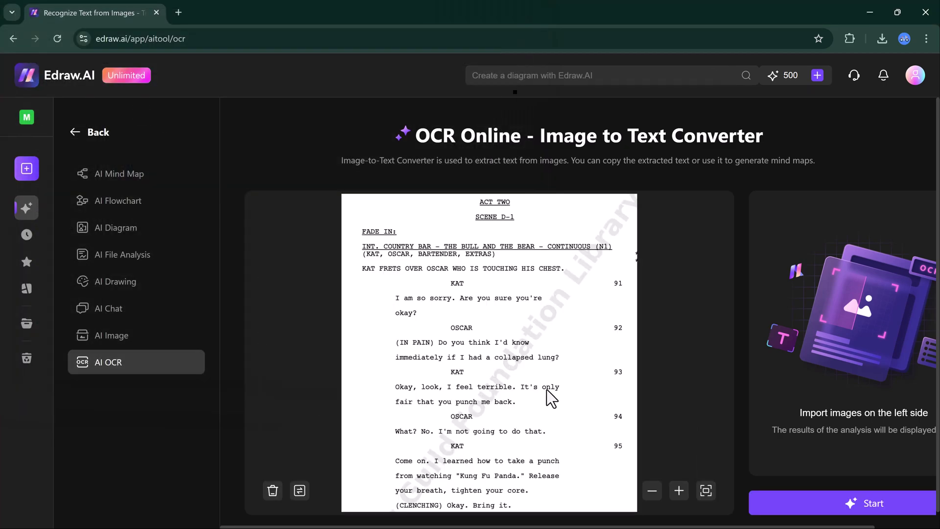
pyautogui.click(751, 505)
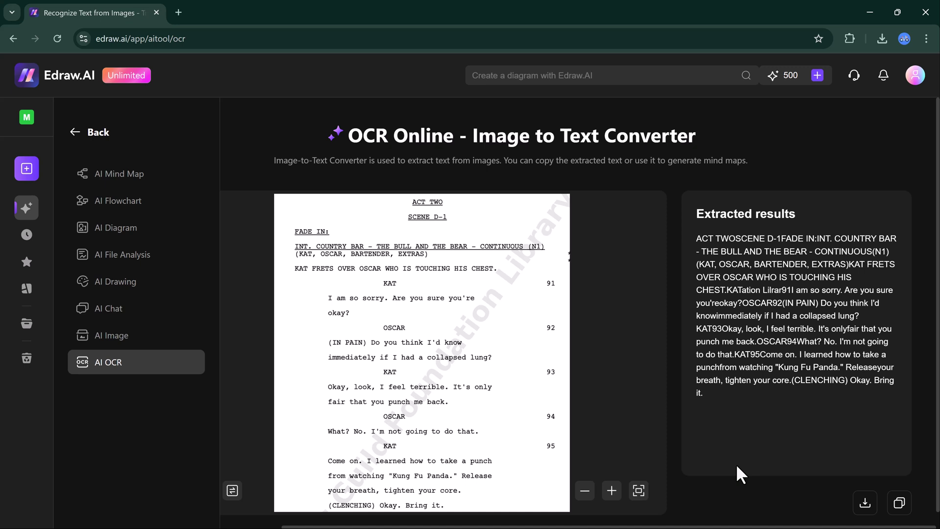
pyautogui.click(899, 503)
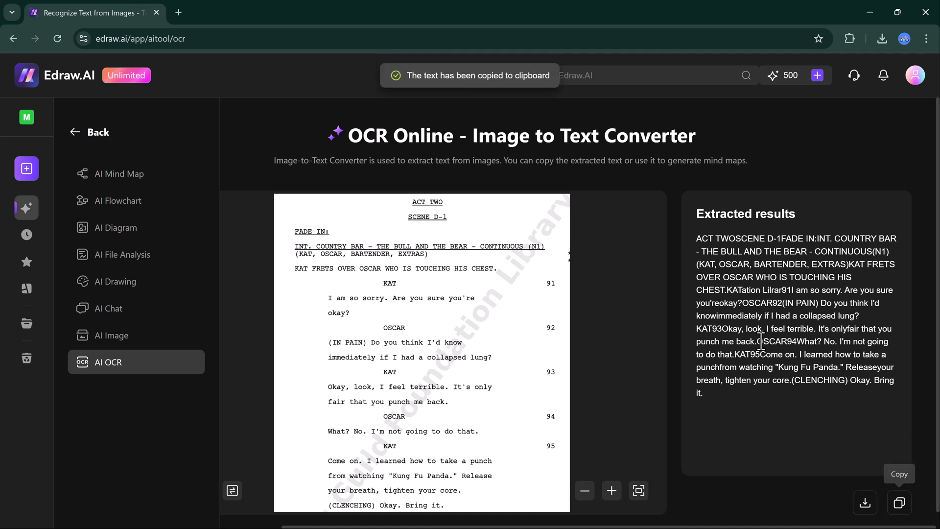
# - Trim selected passages from the extracted screenplay text
pyautogui.moveTo(759, 333); pyautogui.dragTo(805, 332)
pyautogui.press('BackSpace')
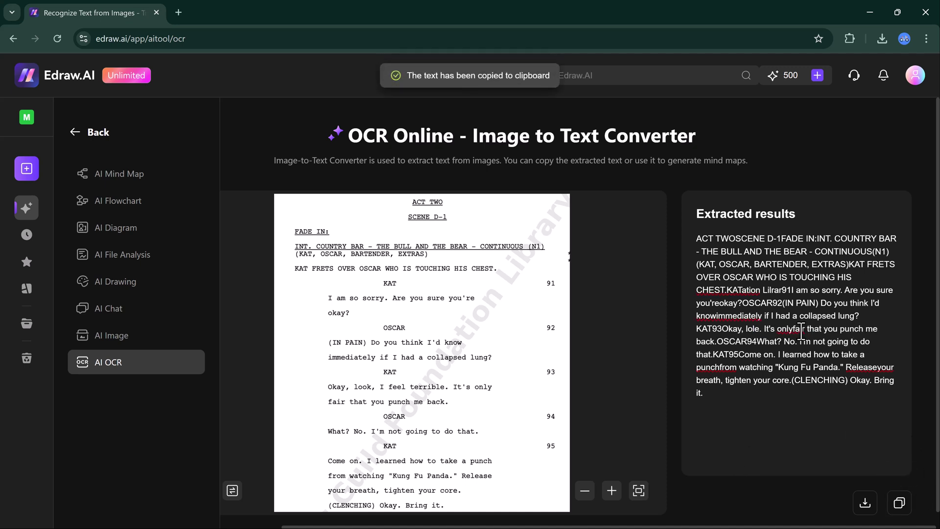
pyautogui.moveTo(861, 276); pyautogui.dragTo(722, 284)
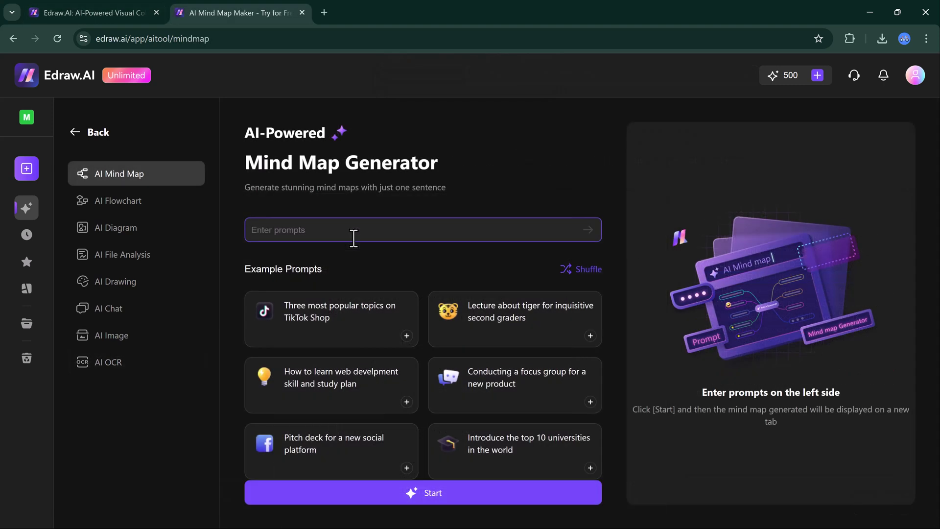
# - Go back home and scroll the template gallery down to Electric Engineering and Floor Plan
pyautogui.click(83, 139)
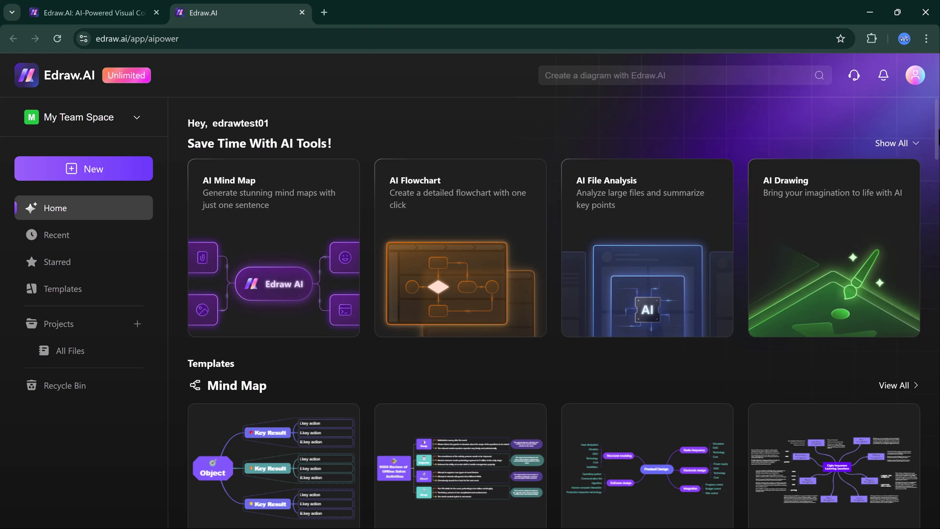
pyautogui.moveTo(935, 142); pyautogui.dragTo(935, 169)
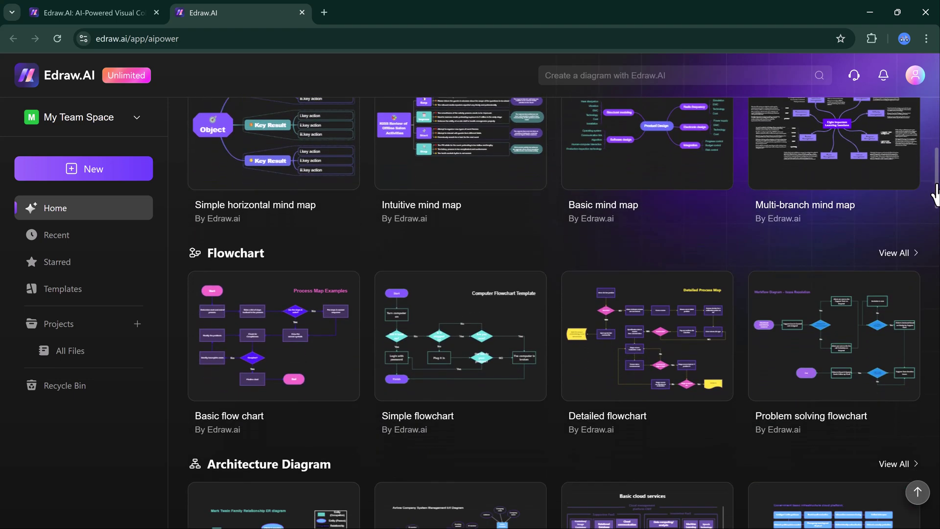
pyautogui.moveTo(935, 169); pyautogui.dragTo(935, 443)
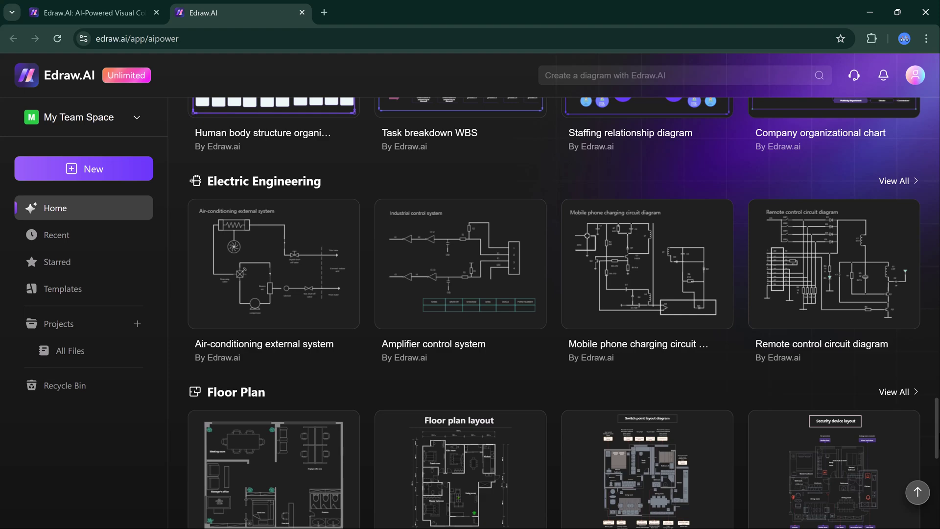